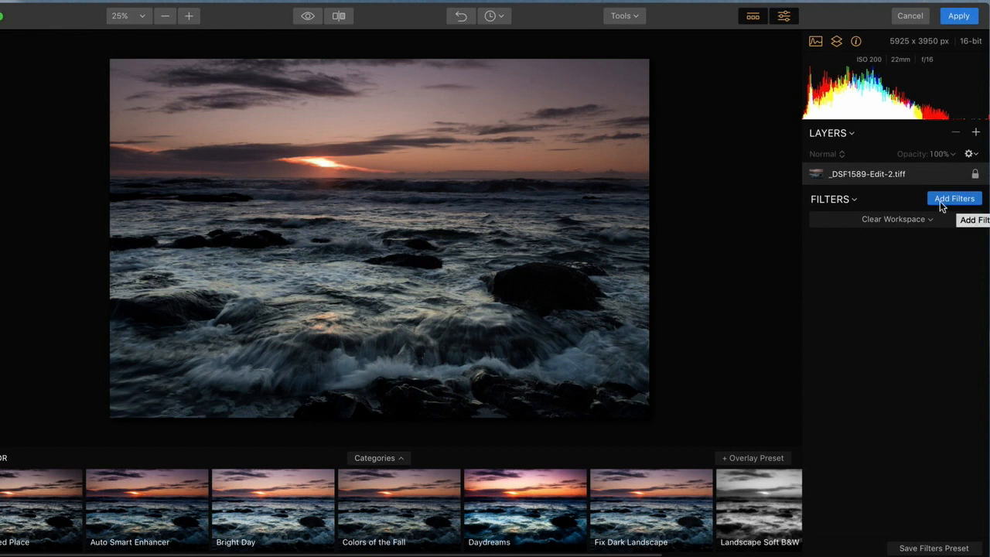
# Load the Quick & Awesome workspace and look over its filters
pyautogui.click(896, 220)
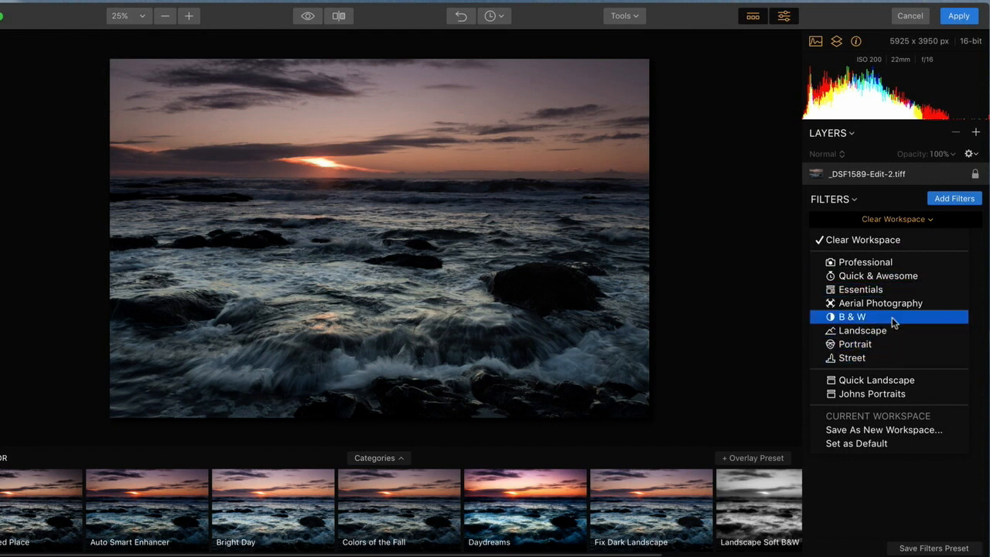
pyautogui.click(905, 280)
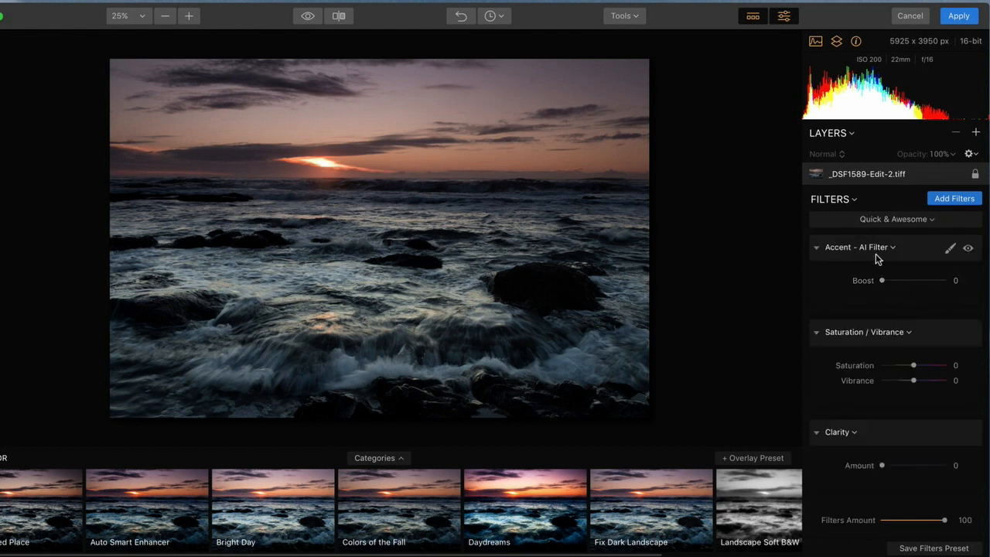
pyautogui.scroll(-1, 890, 356)
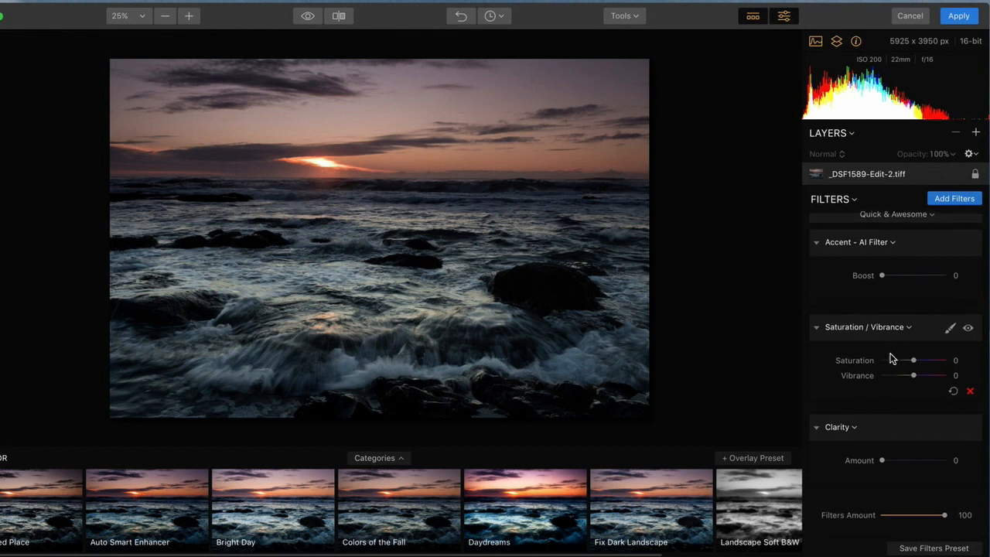
pyautogui.scroll(1, 890, 357)
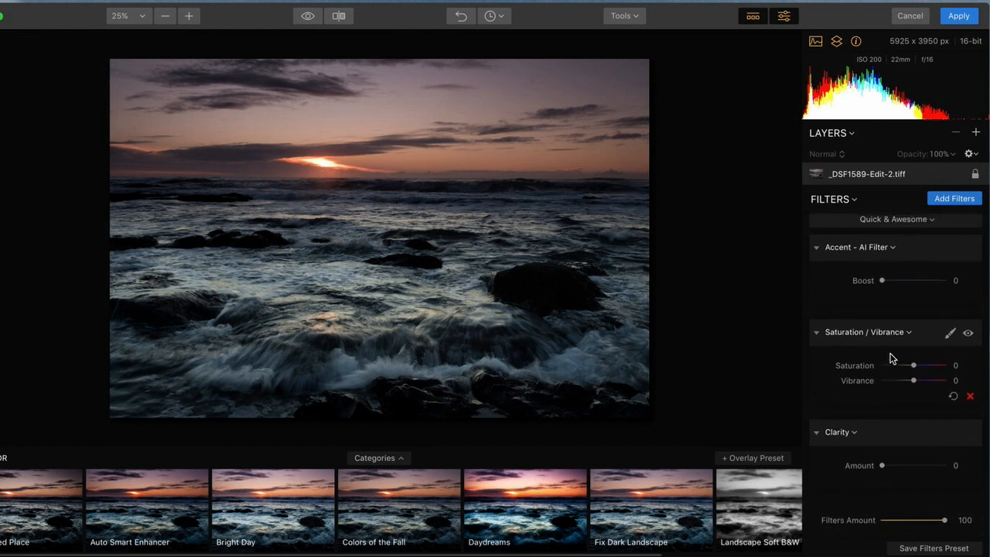
# Switch to the Essentials workspace and look through its filters
pyautogui.click(893, 220)
pyautogui.click(872, 289)
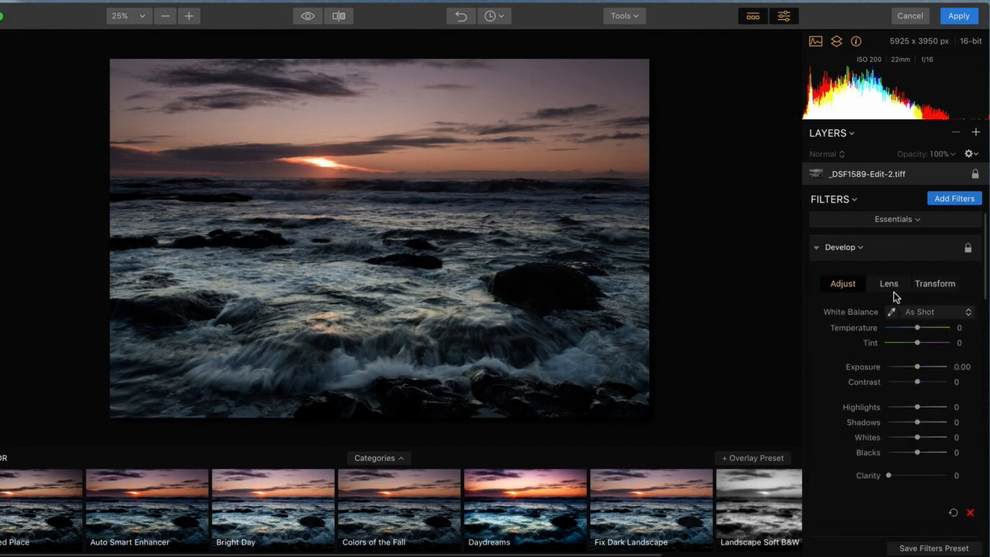
pyautogui.scroll(-10, 894, 291)
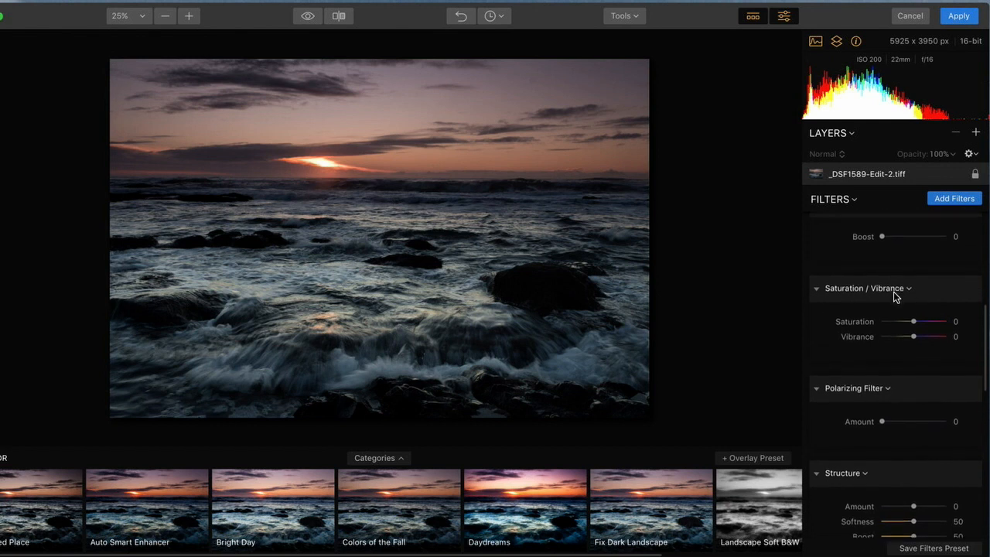
pyautogui.scroll(-5, 893, 291)
pyautogui.scroll(15, 888, 228)
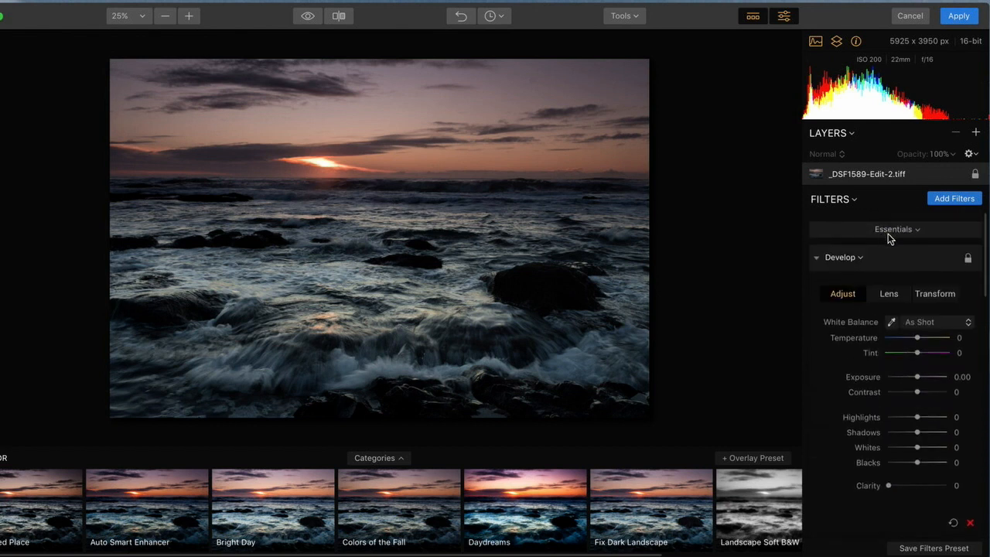
# Switch to the Professional workspace and look through its full filter set
pyautogui.click(897, 221)
pyautogui.click(851, 262)
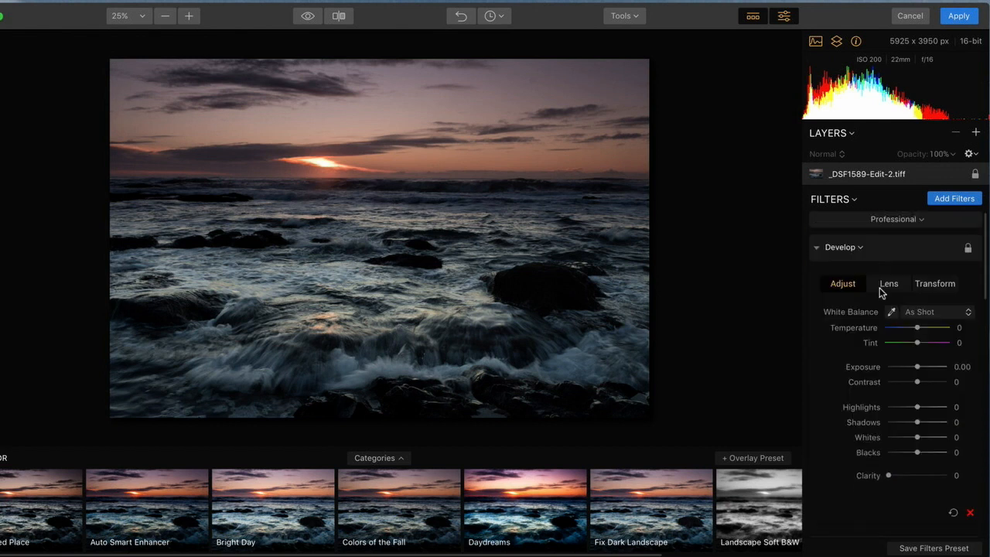
pyautogui.scroll(-5, 894, 293)
pyautogui.scroll(-15, 893, 300)
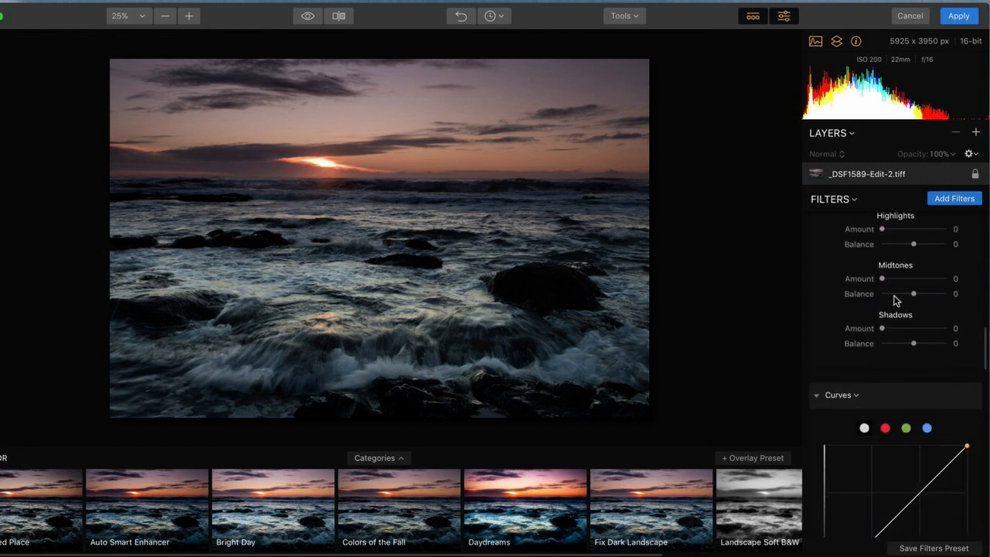
pyautogui.scroll(-15, 895, 300)
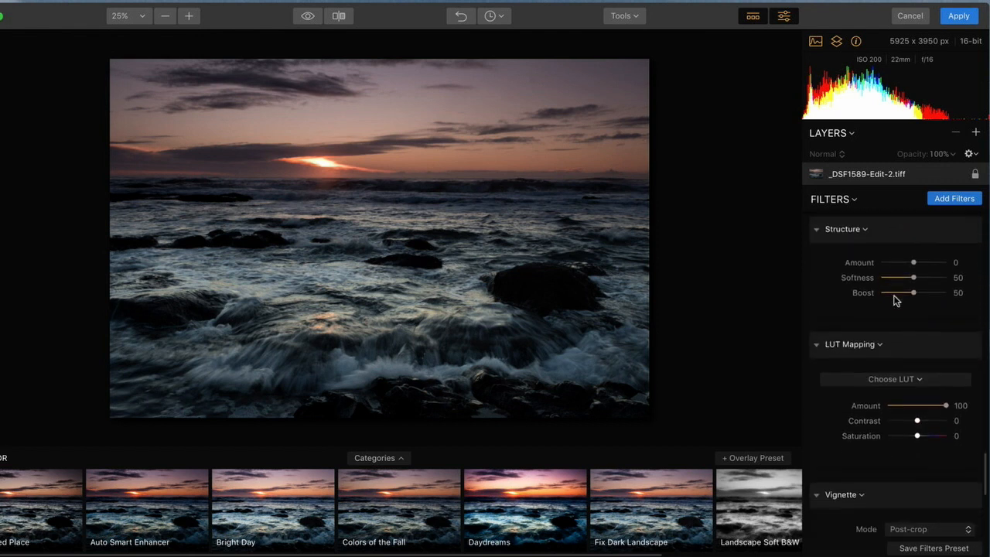
pyautogui.scroll(20, 895, 300)
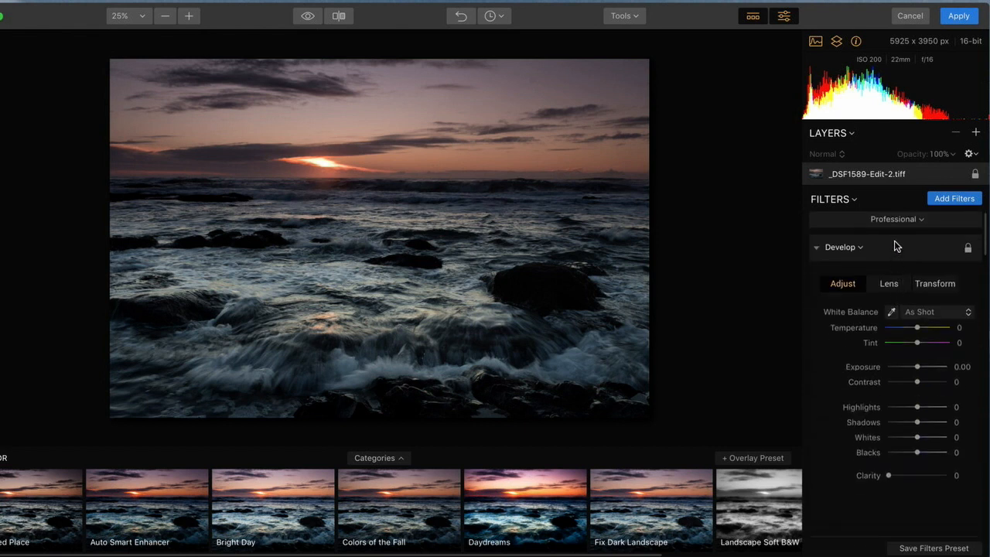
# Clear the workspace and add the Accent - AI Filter, Clarity and Golden Hour filters from the filters catalog
pyautogui.click(891, 218)
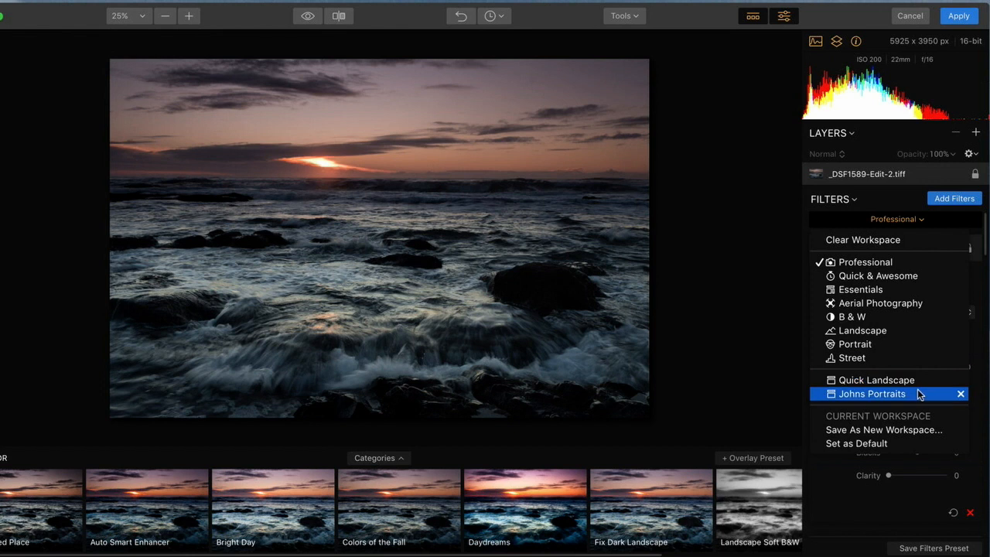
pyautogui.click(899, 241)
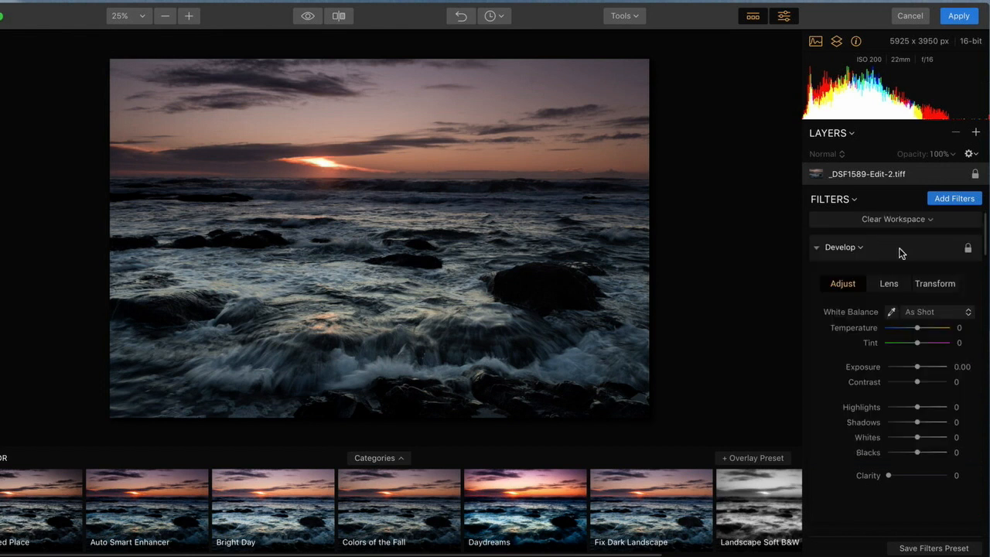
pyautogui.click(946, 197)
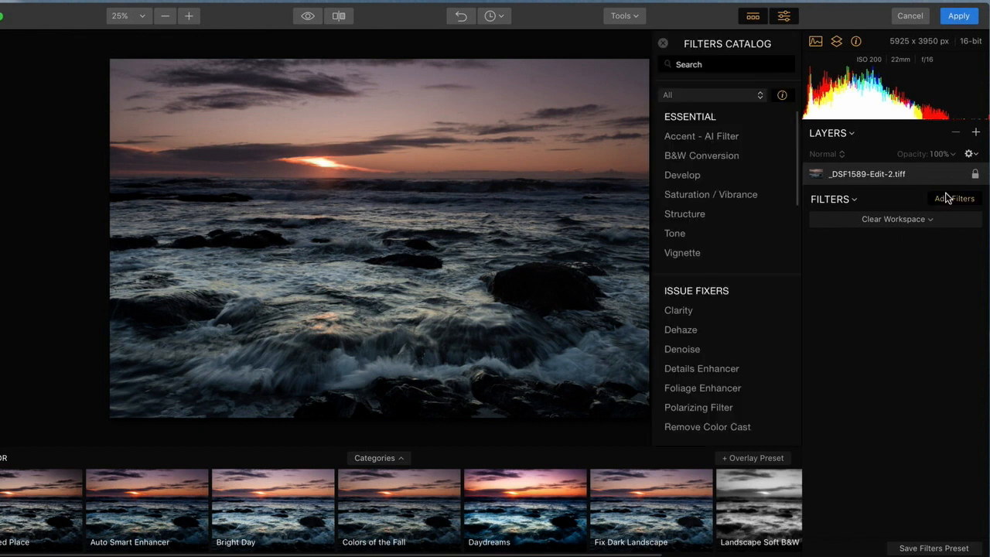
pyautogui.click(706, 137)
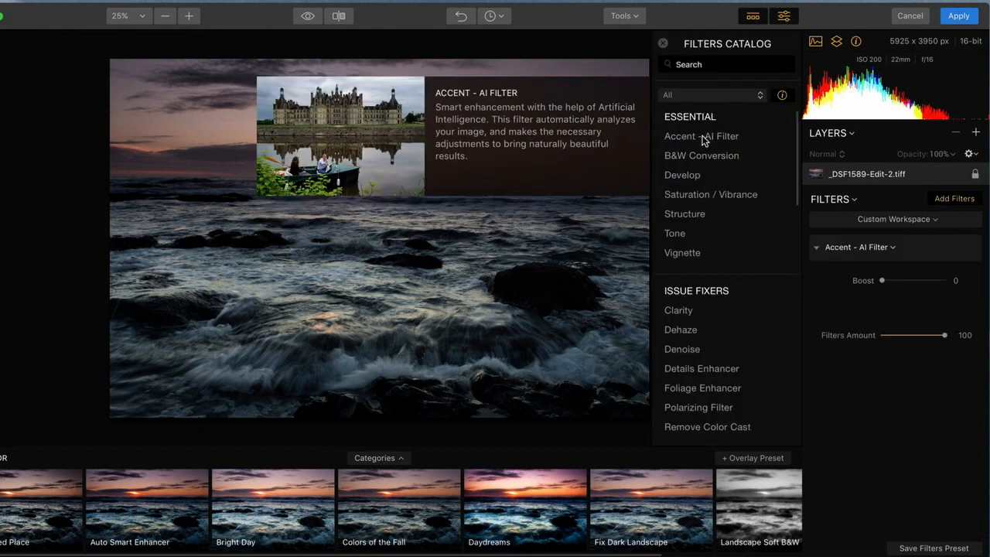
pyautogui.scroll(-3, 735, 286)
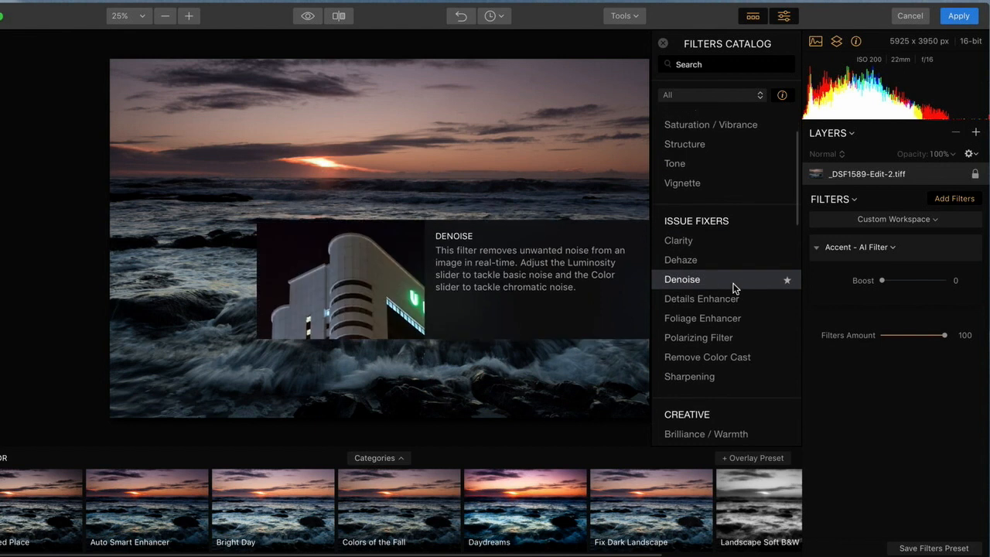
pyautogui.click(688, 209)
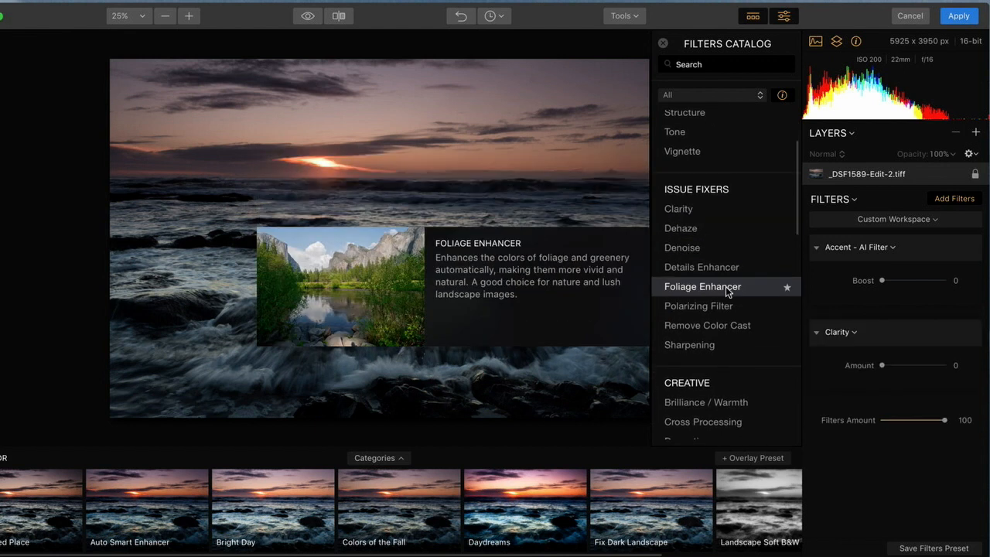
pyautogui.scroll(-6, 725, 287)
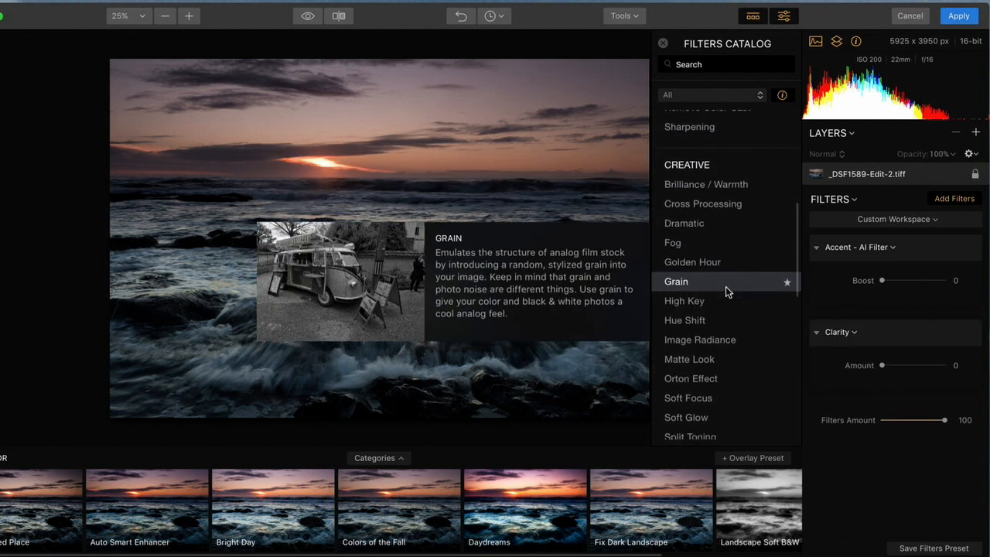
pyautogui.click(714, 266)
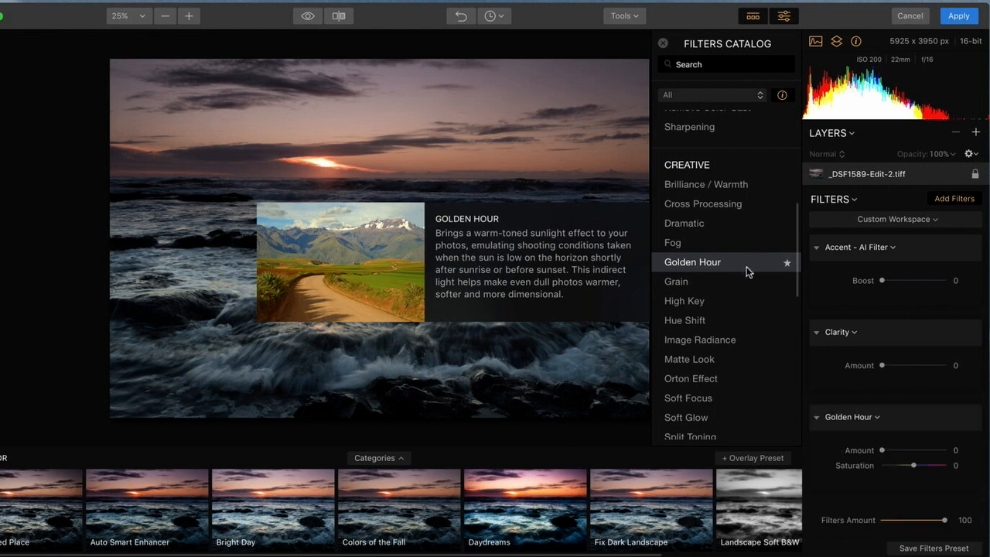
pyautogui.click(953, 200)
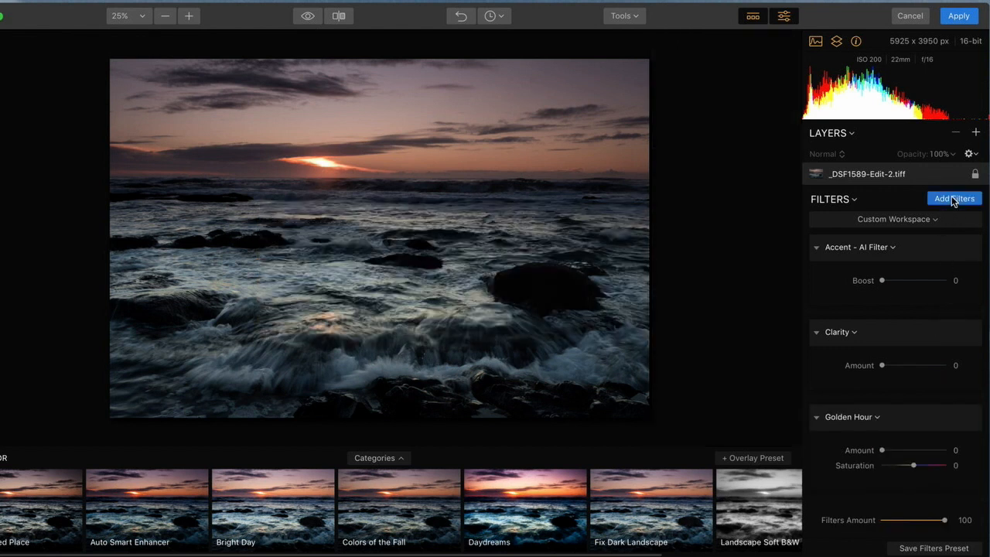
# Save the current filter set as a new workspace named with the owner's first name and "Demo"
pyautogui.click(920, 222)
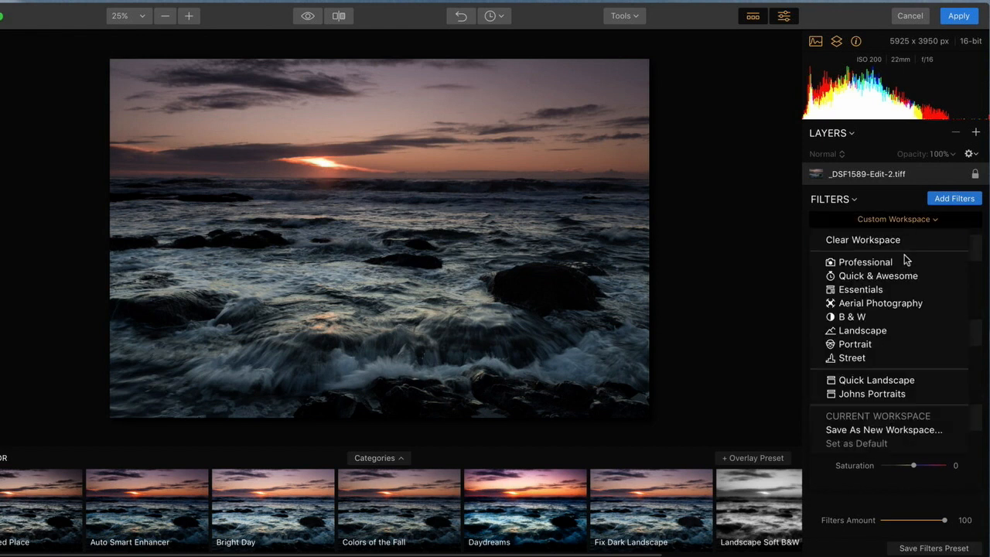
pyautogui.click(918, 429)
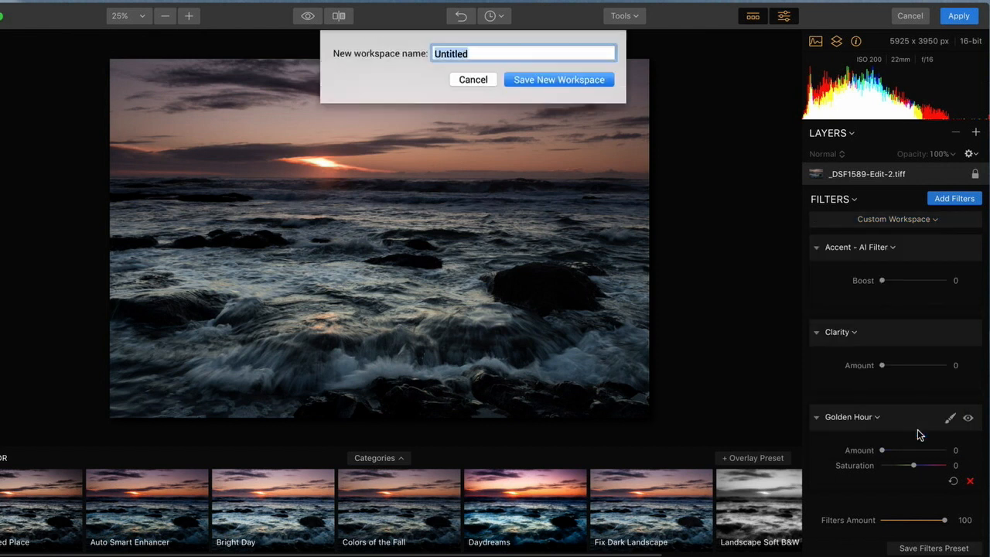
pyautogui.write('Johns Demo')
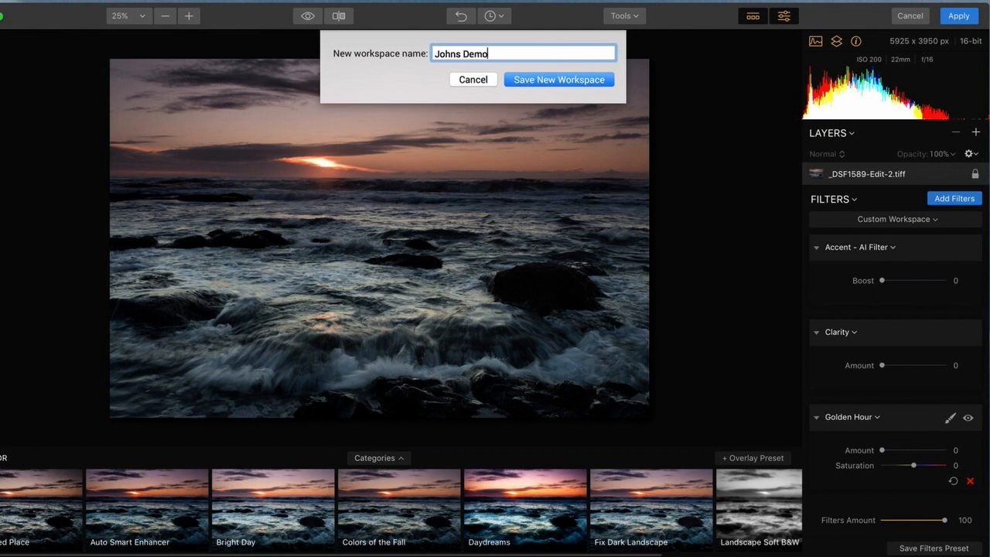
pyautogui.click(573, 78)
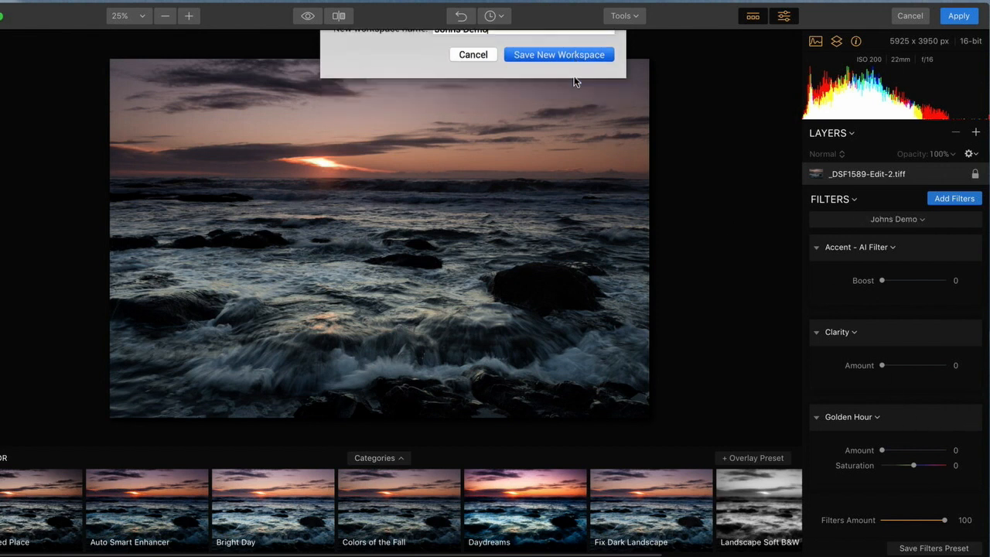
# Check the list of saved workspaces and browse the filters available in the filters catalog
pyautogui.click(914, 220)
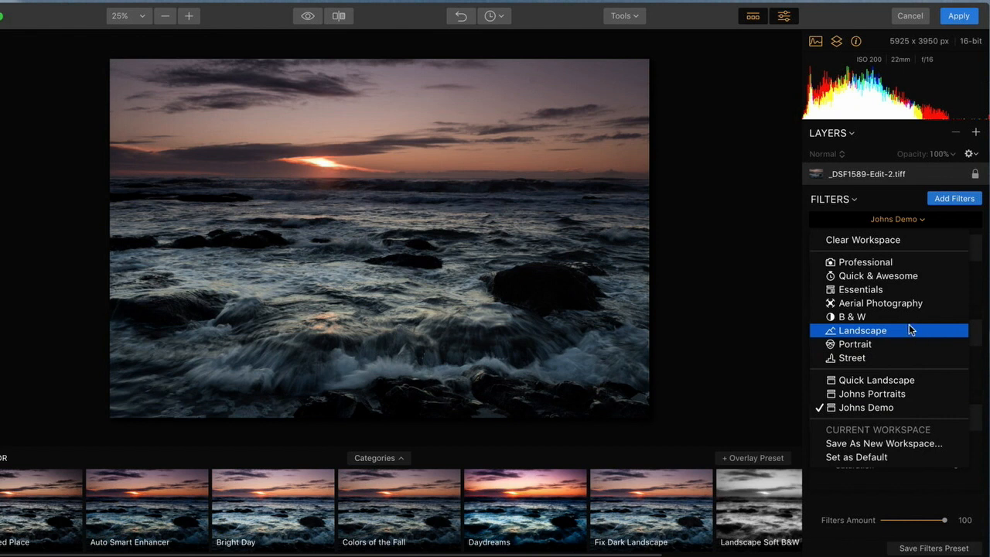
pyautogui.click(942, 200)
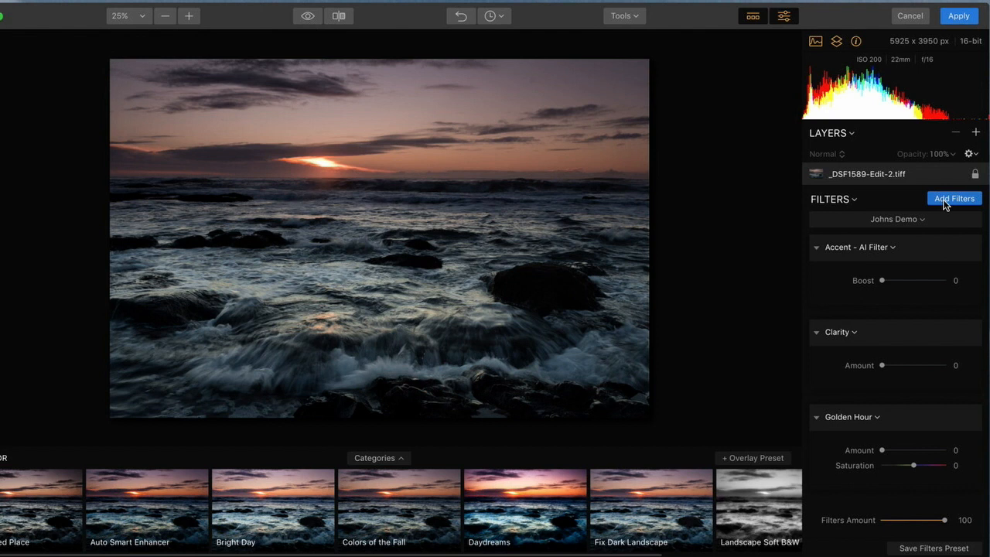
pyautogui.click(945, 201)
pyautogui.scroll(-5, 728, 297)
pyautogui.scroll(-6, 728, 297)
pyautogui.scroll(10, 727, 298)
pyautogui.scroll(5, 728, 298)
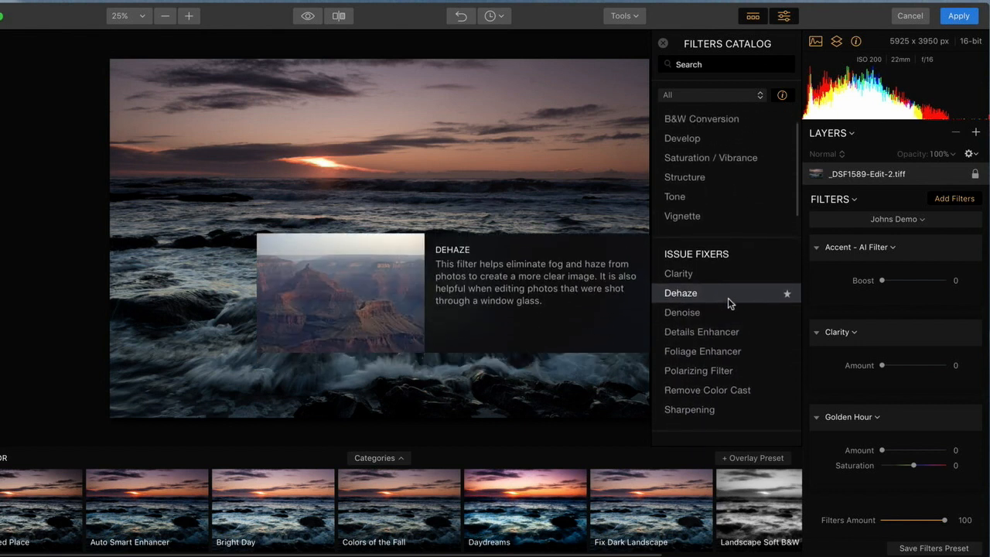
pyautogui.scroll(1, 728, 298)
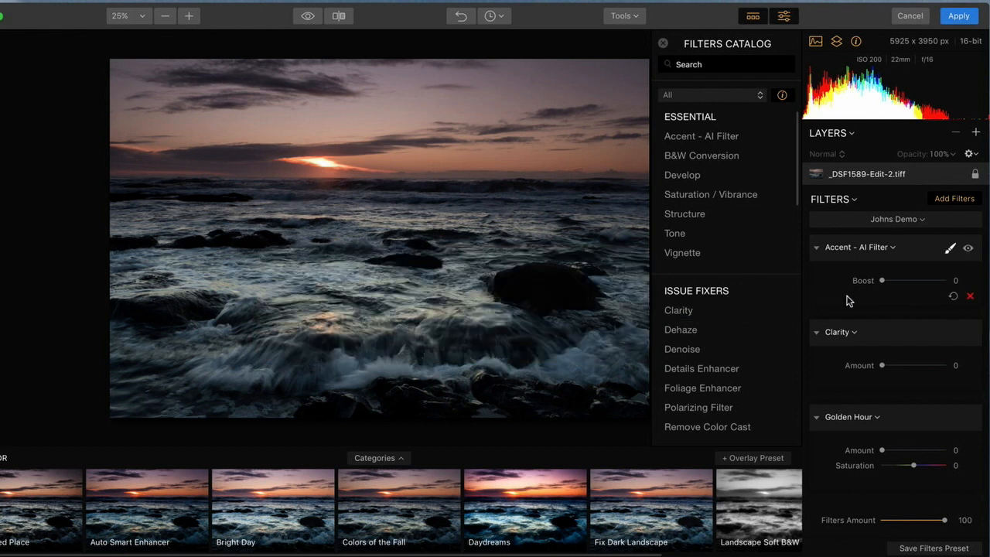
# Clear the current workspace and load the saved Quick Landscape workspace
pyautogui.click(897, 221)
pyautogui.click(898, 239)
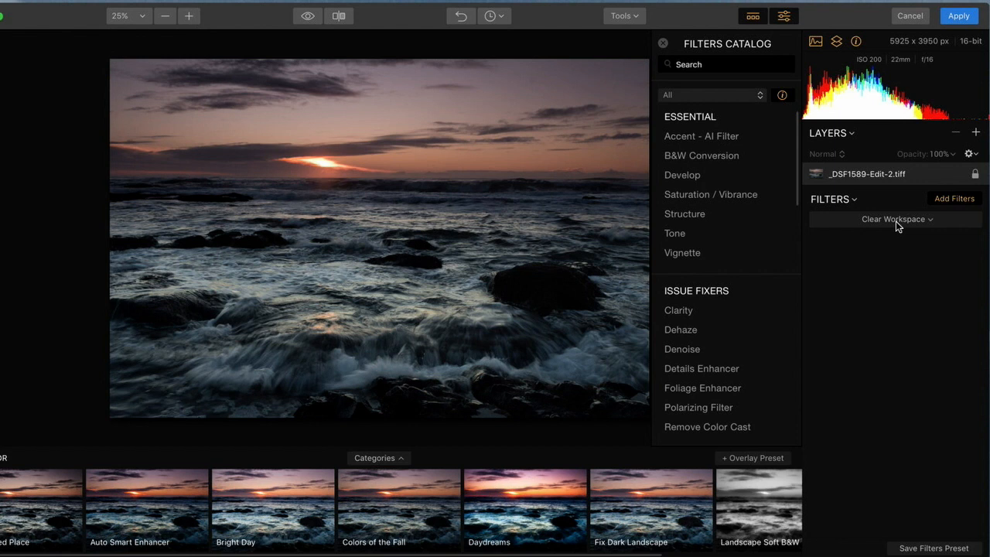
pyautogui.click(896, 221)
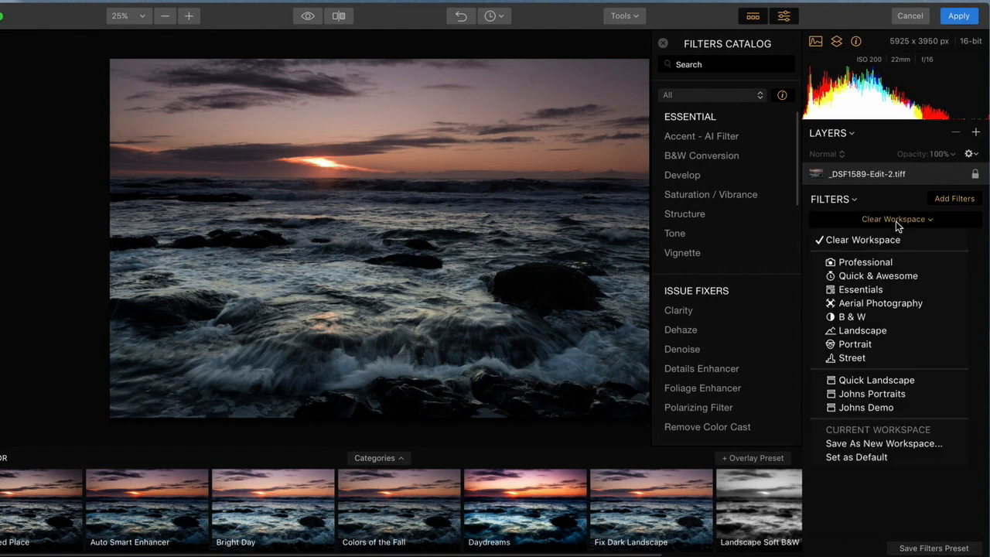
pyautogui.click(894, 379)
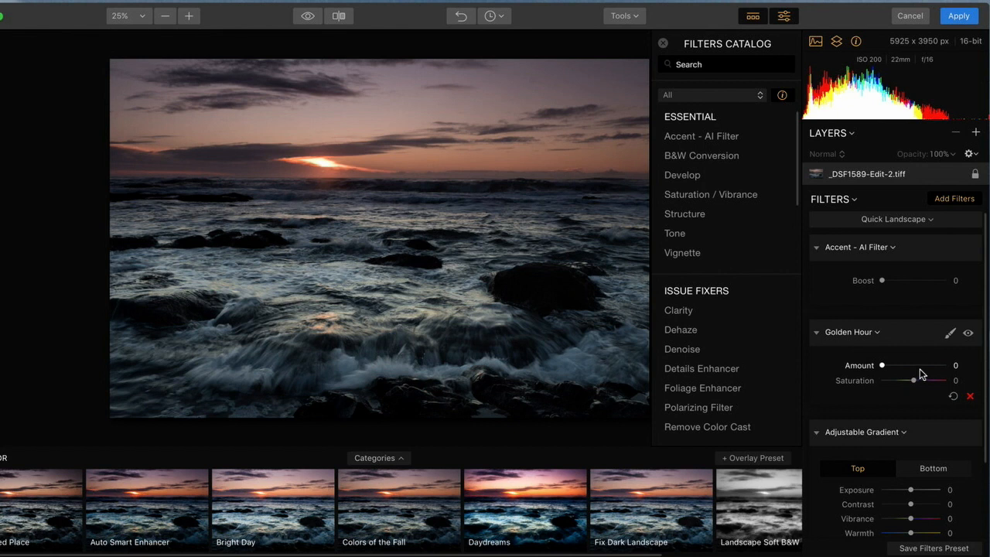
# Set the Accent - AI Filter's Boost to 4 and the Golden Hour Amount to 32
pyautogui.moveTo(882, 281); pyautogui.dragTo(905, 283)
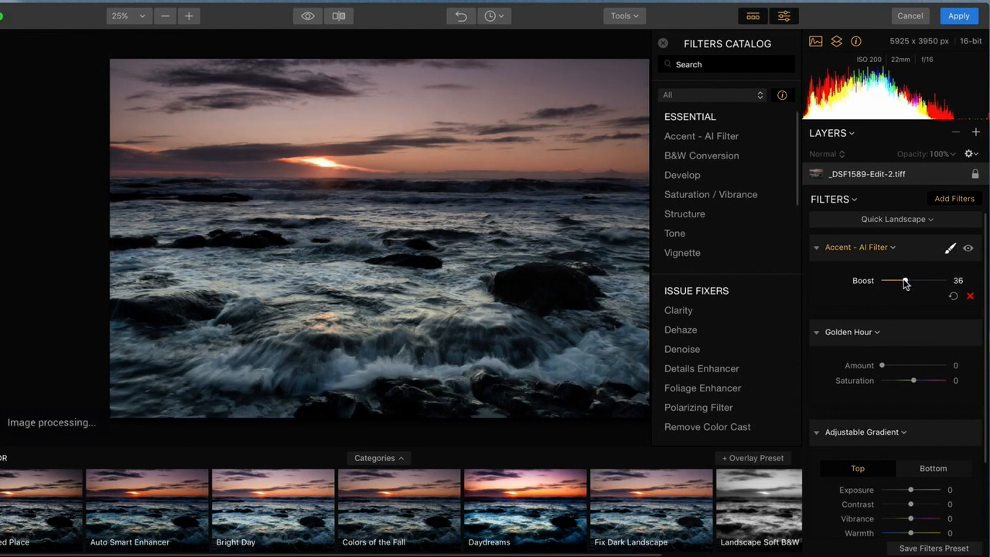
pyautogui.moveTo(905, 283); pyautogui.dragTo(885, 284)
pyautogui.moveTo(883, 363); pyautogui.dragTo(903, 365)
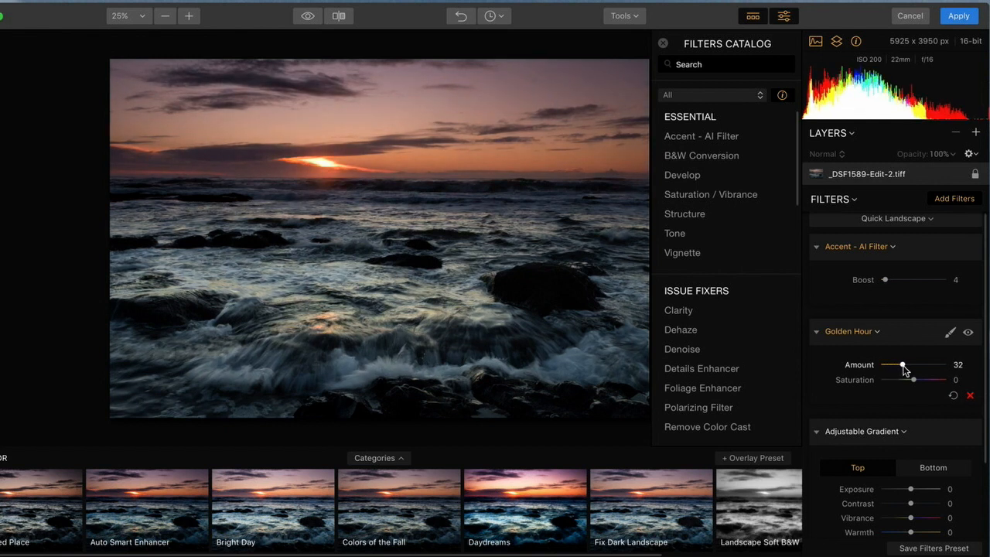
# Set the Exposure of the Adjustable Gradient's top half to 2
pyautogui.scroll(-2, 874, 398)
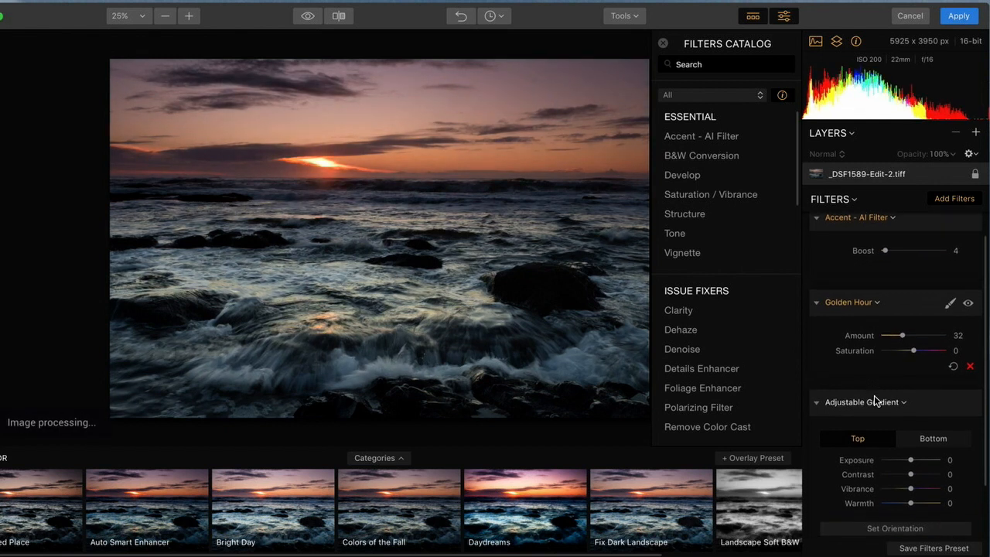
pyautogui.scroll(-1, 874, 396)
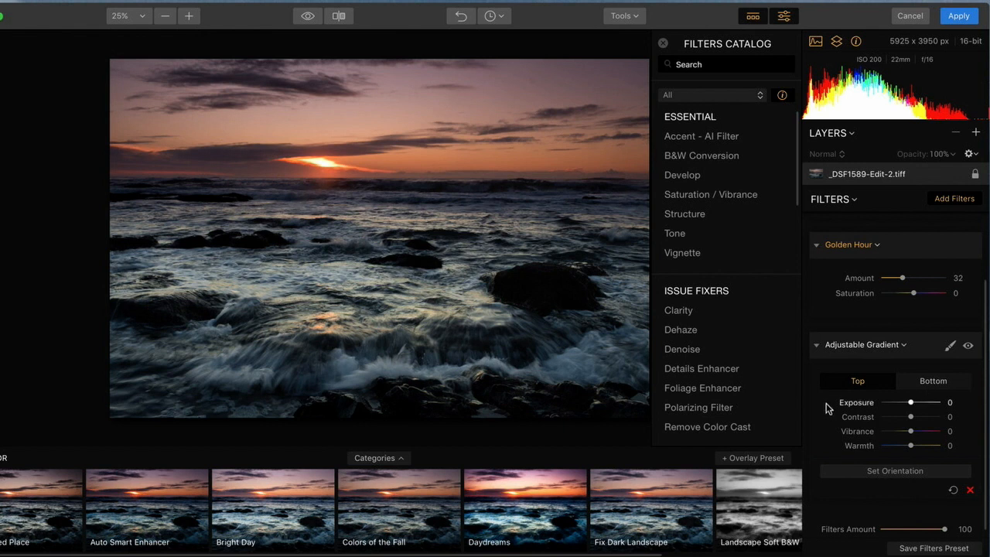
pyautogui.moveTo(909, 408); pyautogui.dragTo(914, 407)
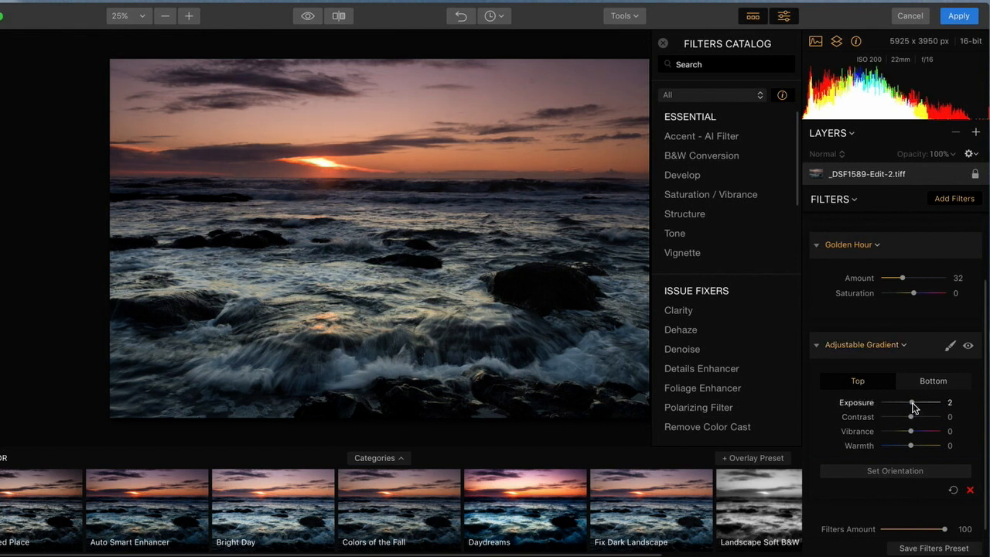
# For the Adjustable Gradient's bottom half, set Exposure to -16, Warmth to 13 and Vibrance to 15
pyautogui.click(922, 383)
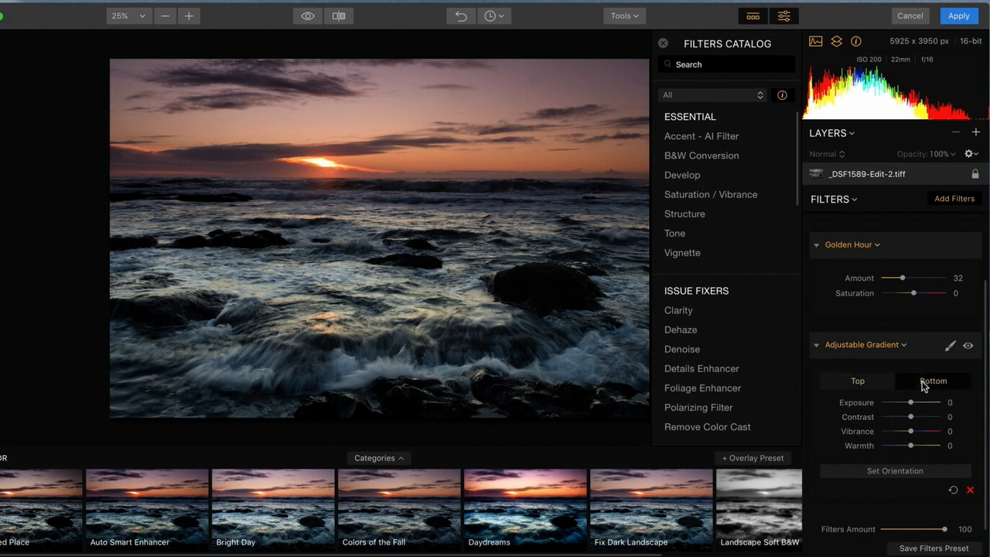
pyautogui.moveTo(911, 403)
pyautogui.mouseDown()
pyautogui.moveTo(850, 406)
pyautogui.moveTo(908, 408)
pyautogui.mouseUp()
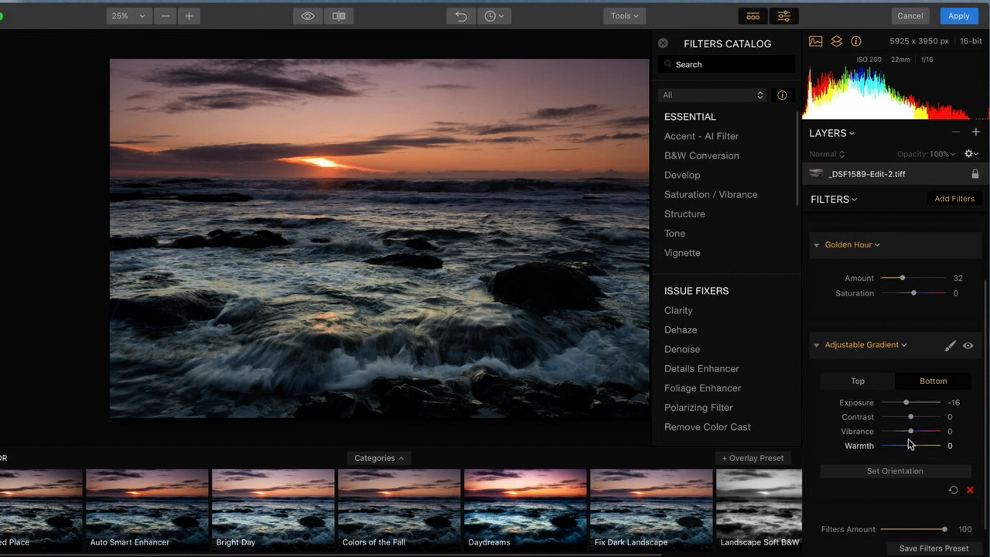
pyautogui.moveTo(911, 445); pyautogui.dragTo(916, 432)
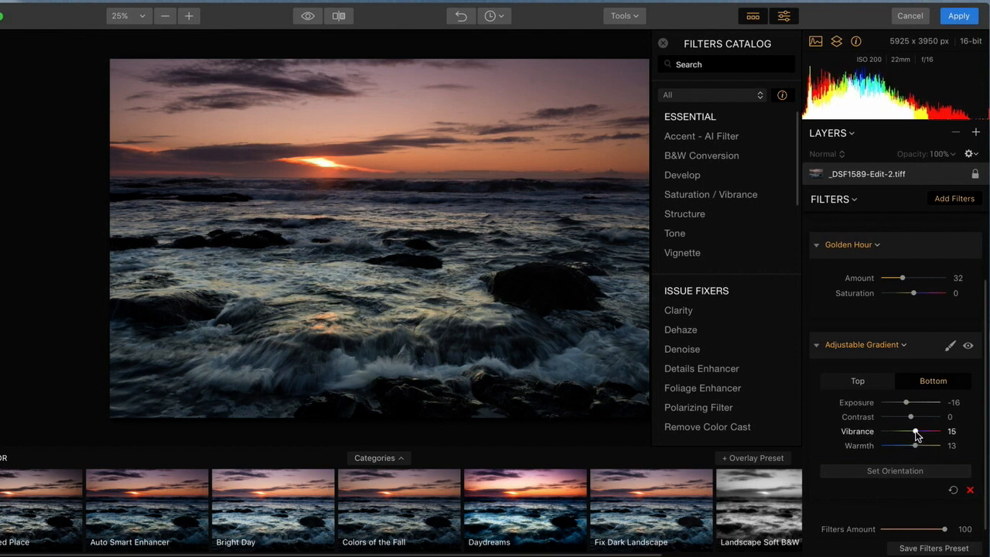